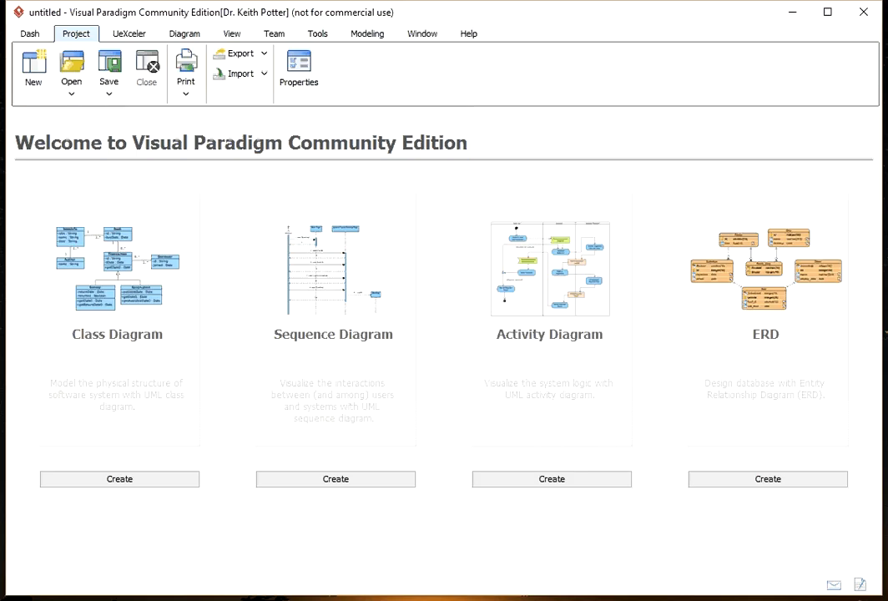
Open the application options and replace the default author for non-teamwork projects with the author's first name
left_click(430, 39)
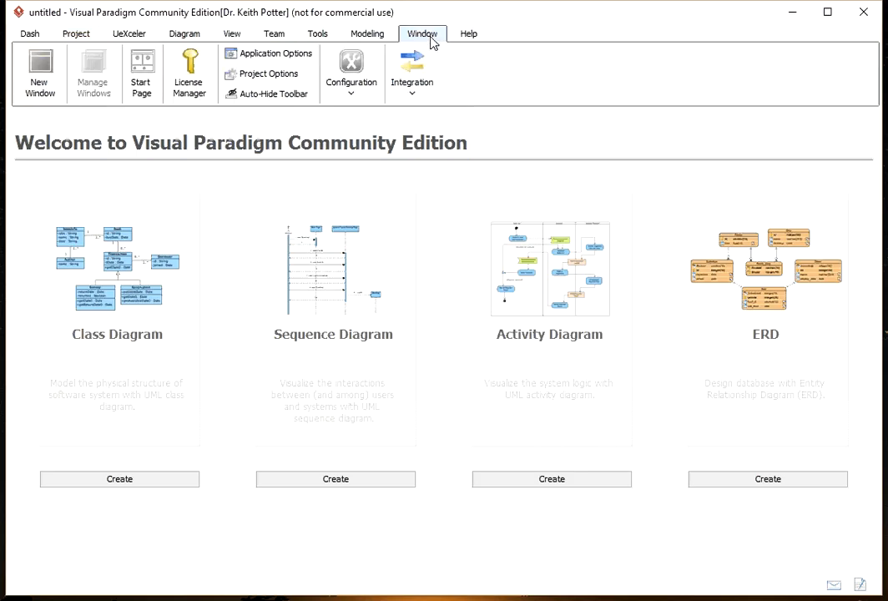
left_click(234, 56)
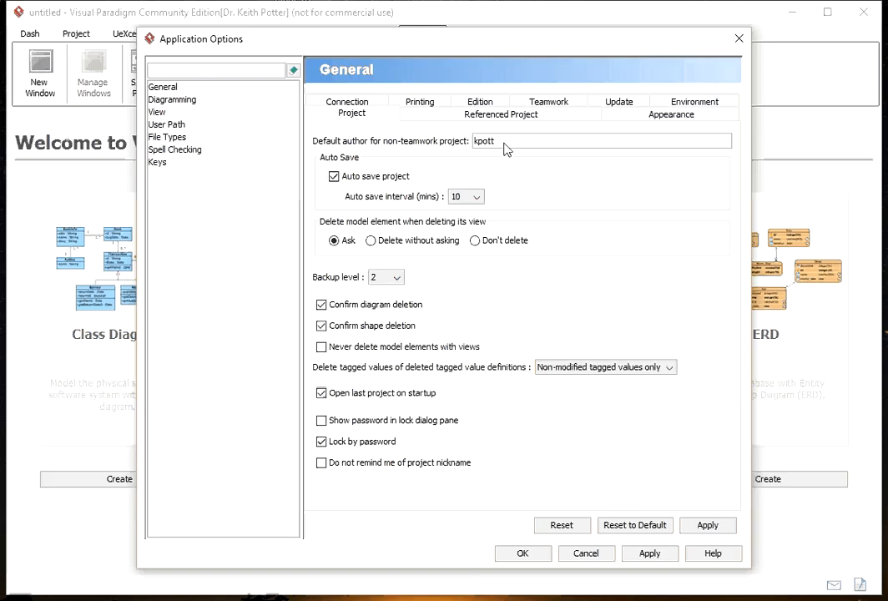
left_click_drag(502, 144, 466, 144)
type("Keith")
Set model elements to delete without asking when their view is deleted, and set the backup level to 3
left_click(371, 242)
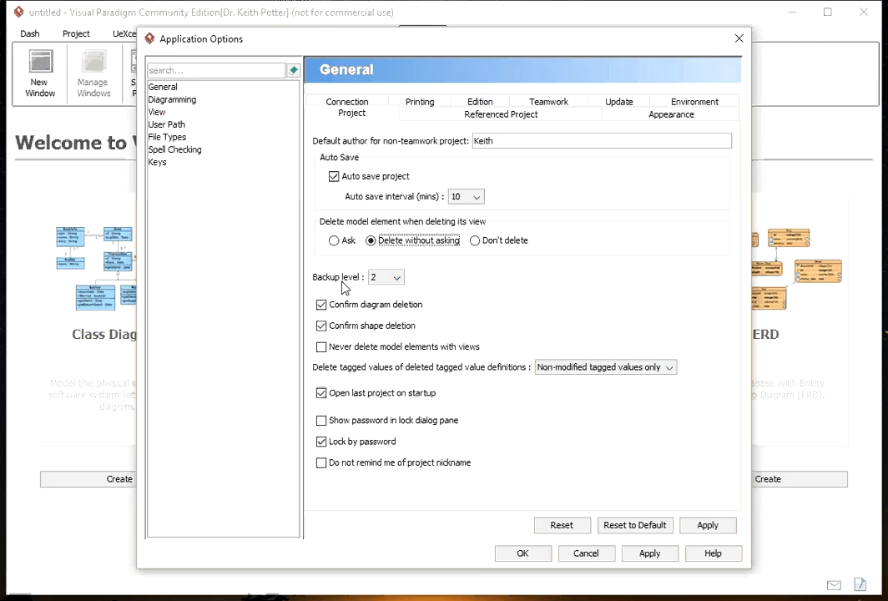
left_click(402, 283)
left_click(378, 303)
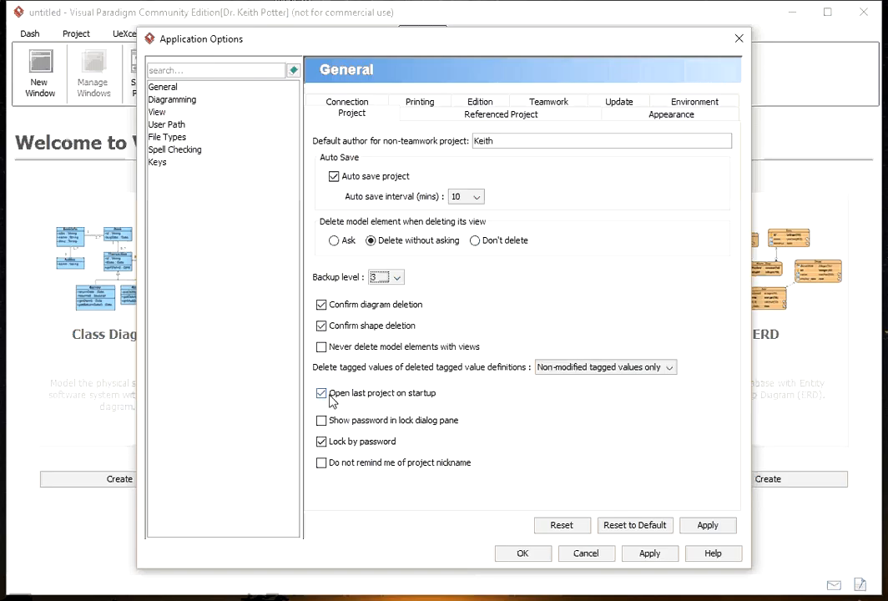
Disable non-supported features in the general edition settings
left_click(479, 101)
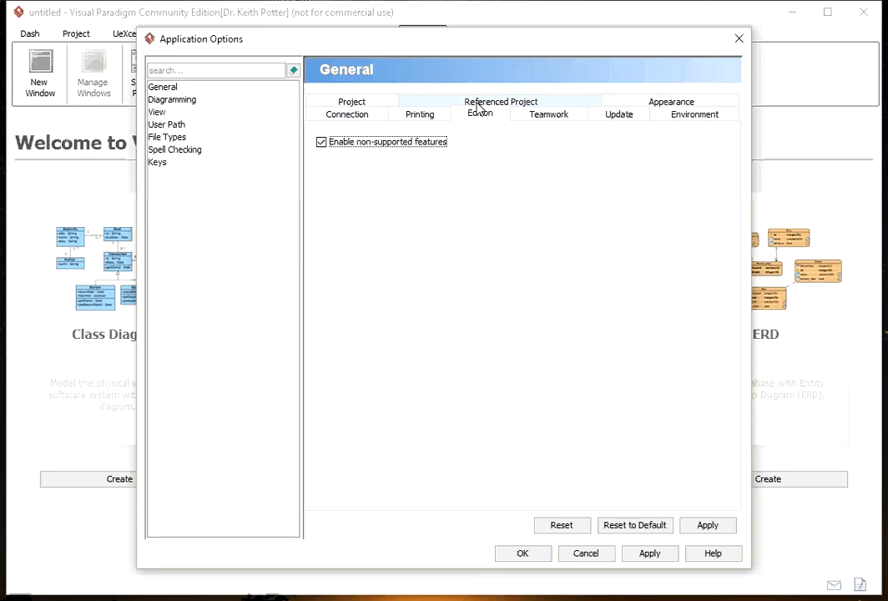
left_click(322, 143)
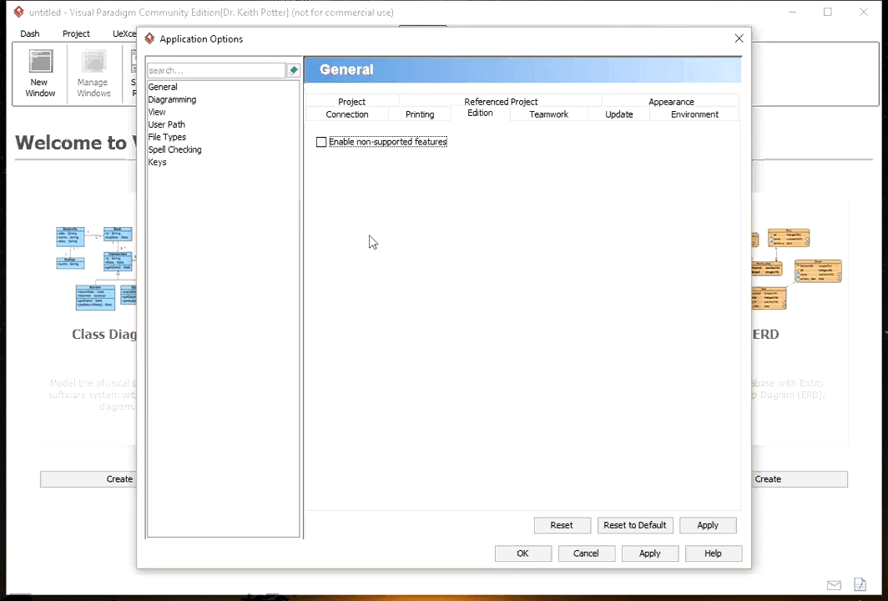
Add a Project Files Path entry to the user paths
left_click(168, 125)
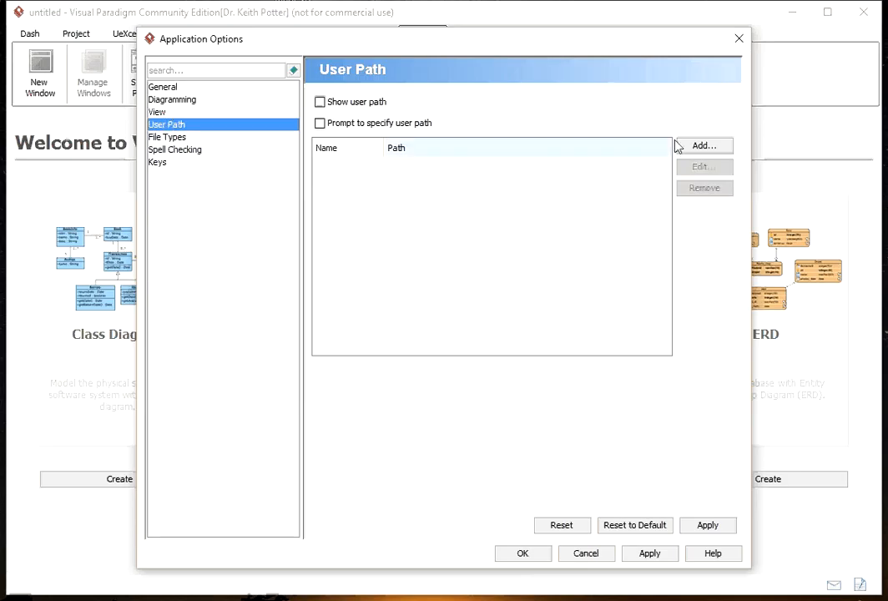
left_click(700, 148)
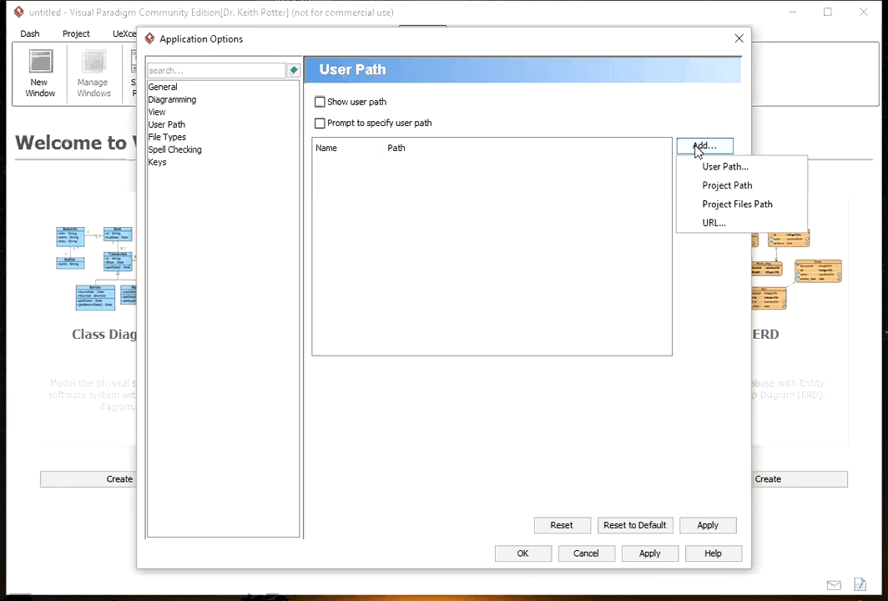
left_click(718, 214)
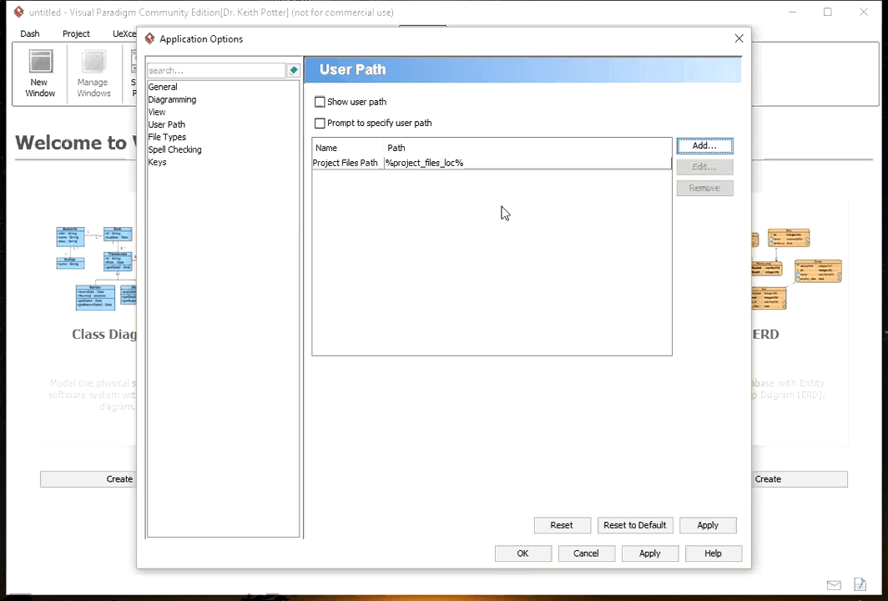
Change the Project Files Path entry's directory to D:\alpha files\contracts\UVic\Workspaces\Visual Paradigm
left_click(457, 165)
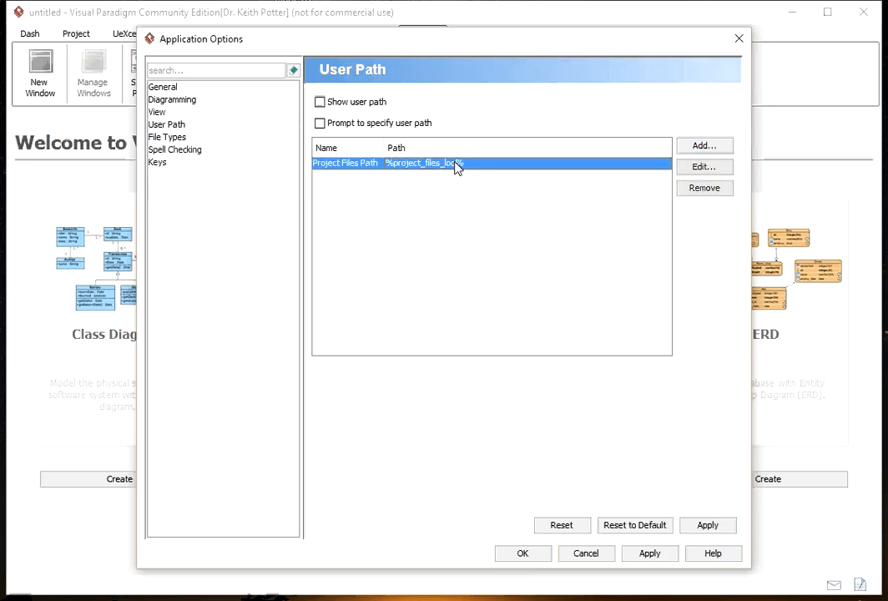
left_click(702, 168)
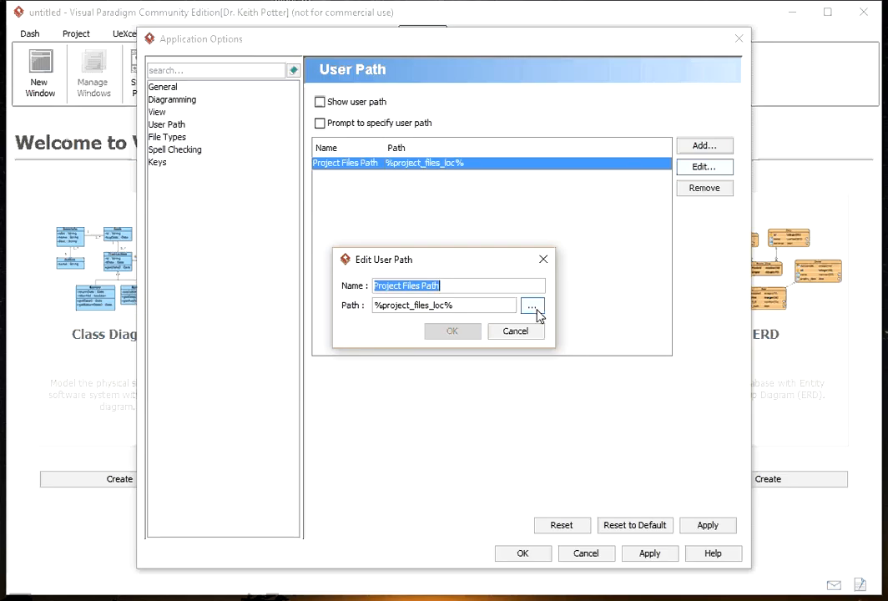
left_click(533, 306)
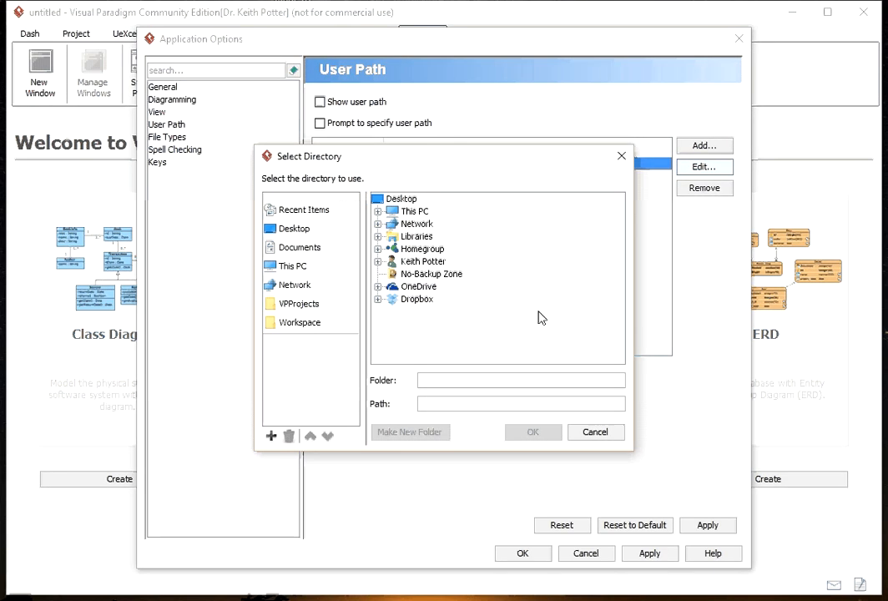
left_click(284, 323)
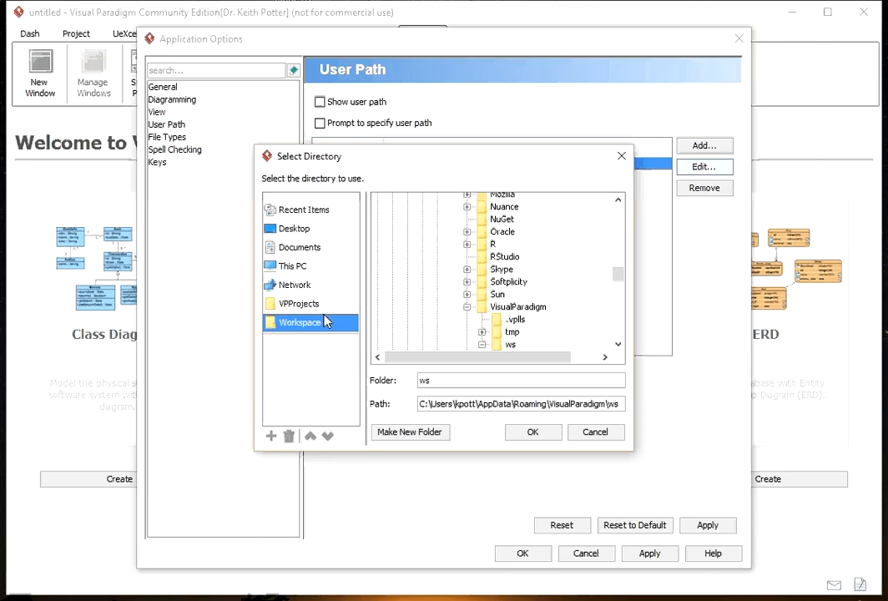
left_click(288, 269)
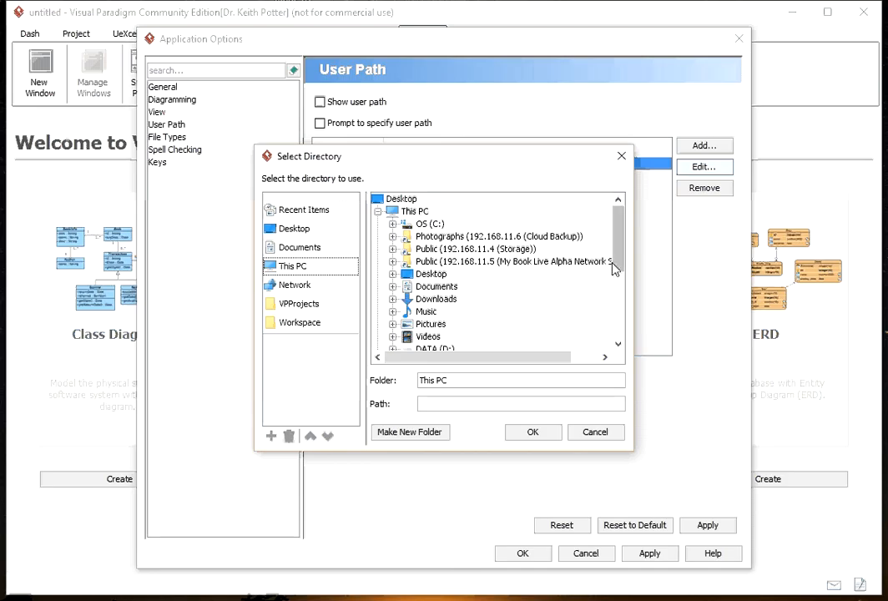
left_click_drag(616, 252, 619, 292)
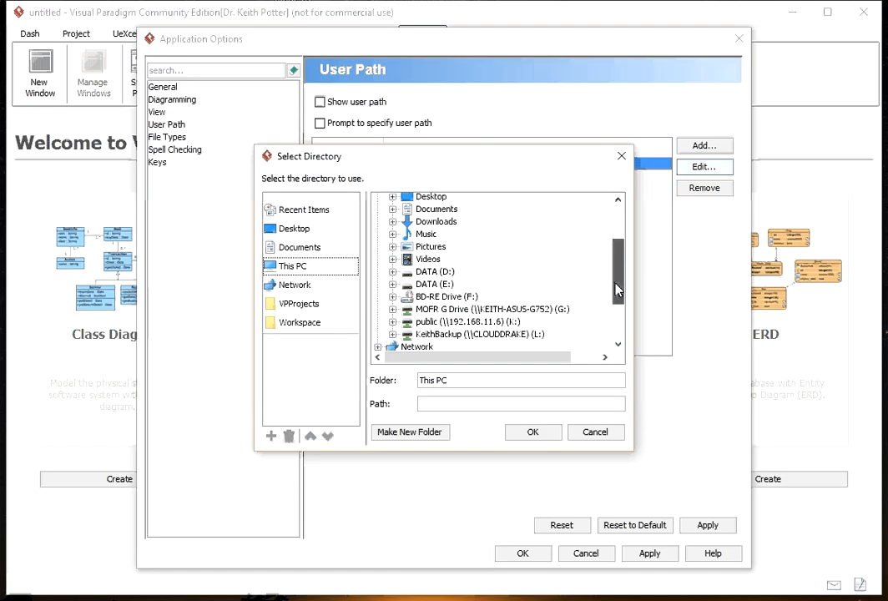
left_click(393, 273)
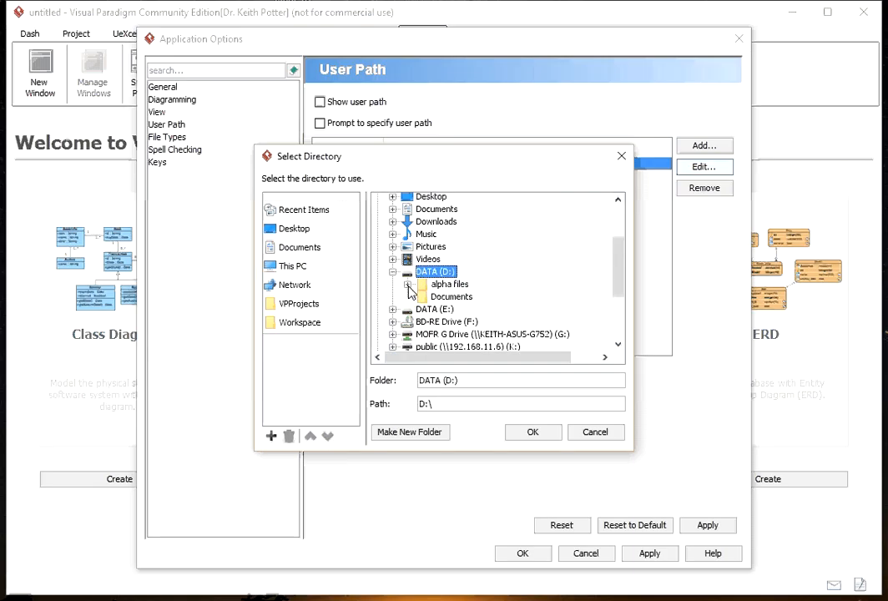
left_click(408, 285)
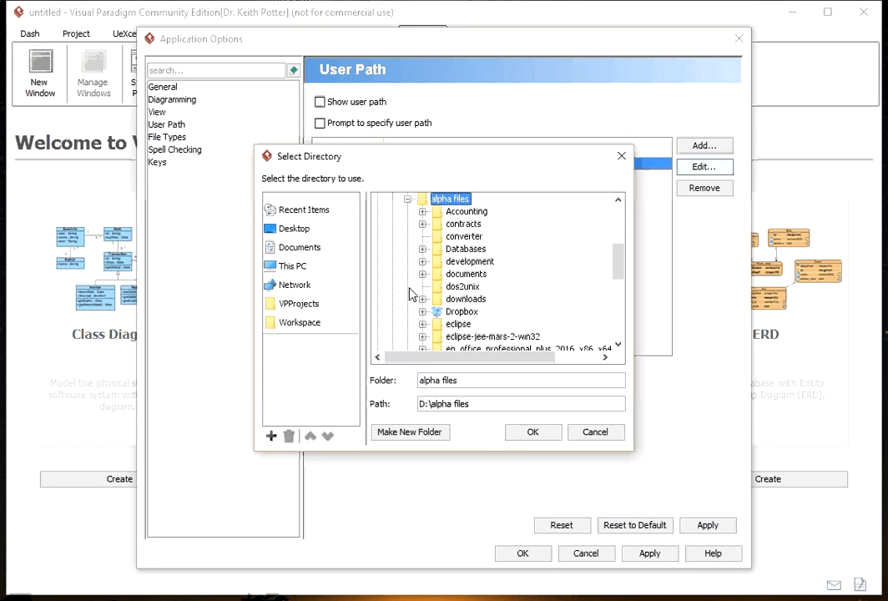
left_click(422, 224)
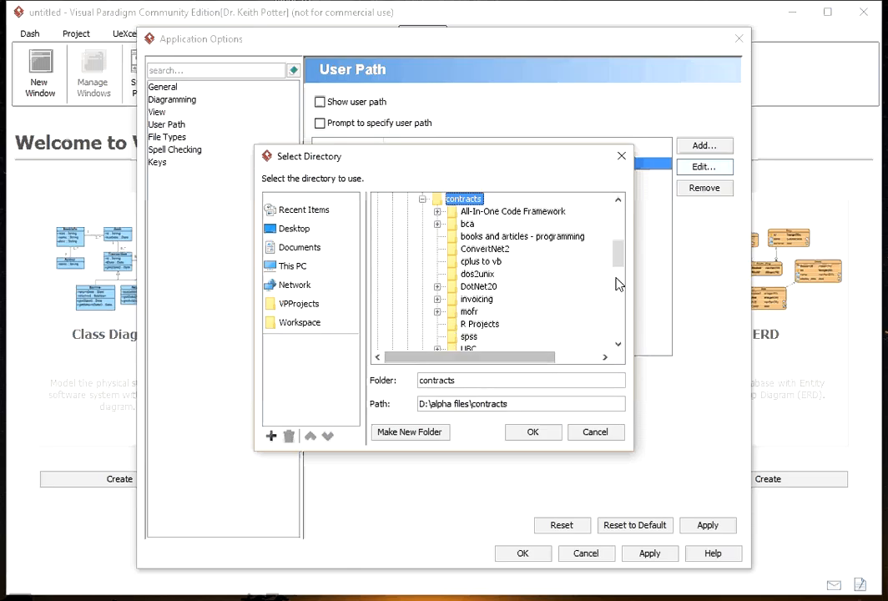
left_click_drag(619, 265, 620, 287)
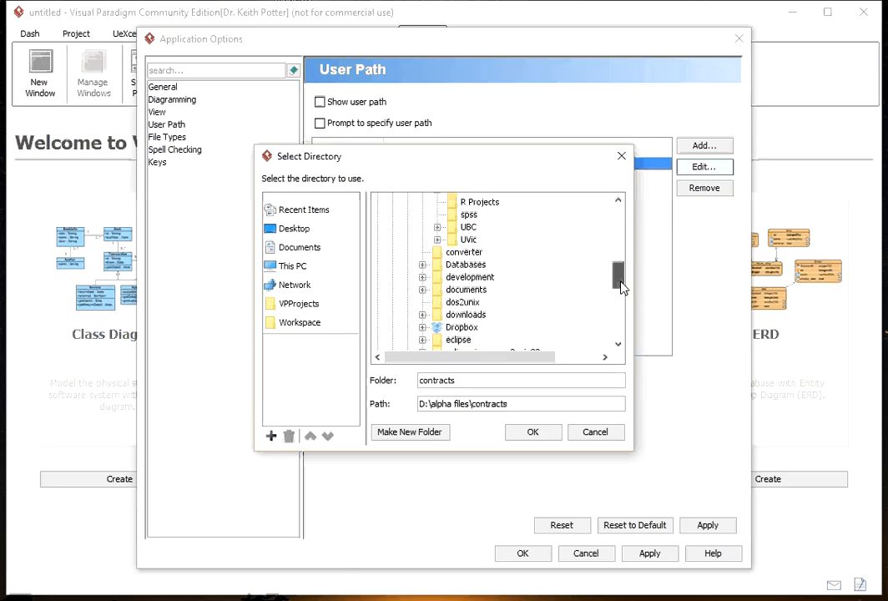
left_click(440, 241)
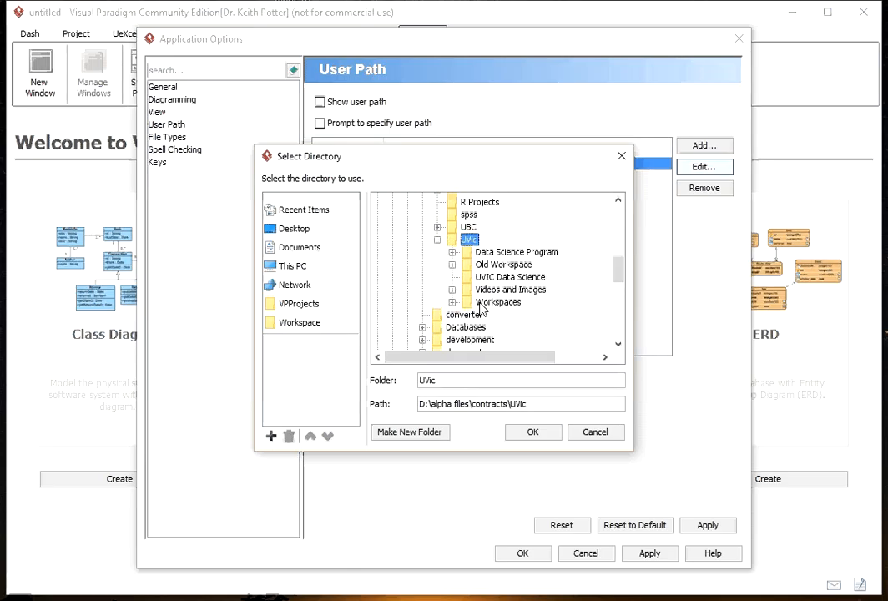
double_click(458, 303)
left_click(484, 316)
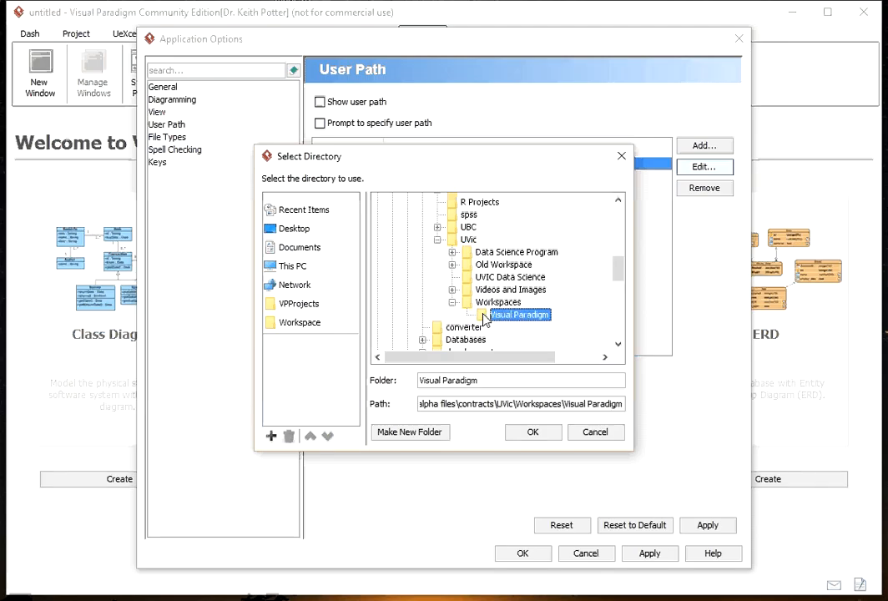
left_click(535, 435)
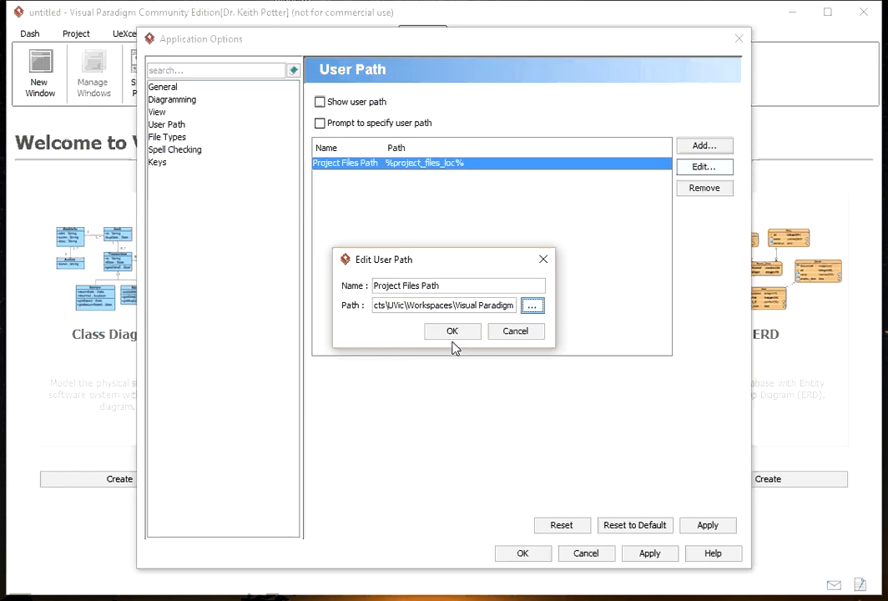
left_click(452, 332)
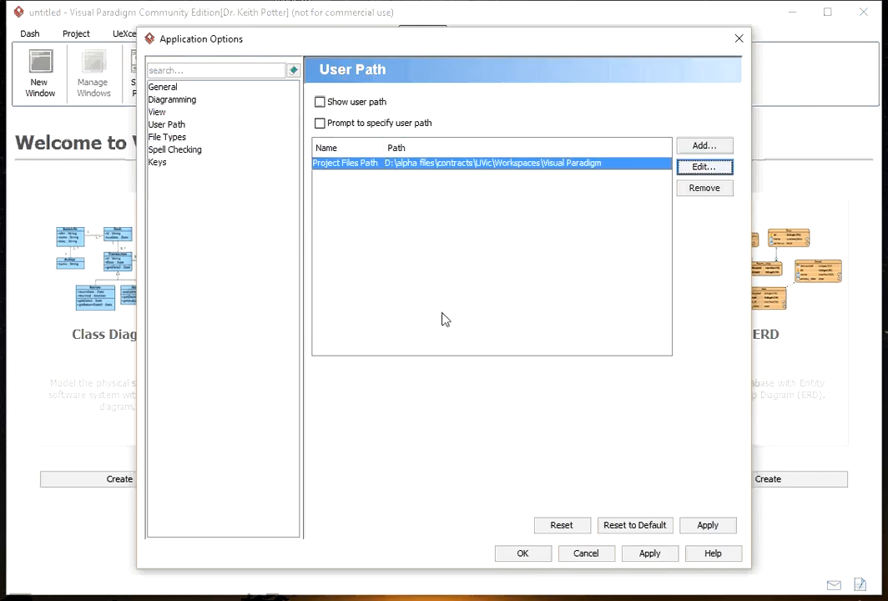
Set the spell checking dictionary to Canadian and save the application options
left_click(182, 154)
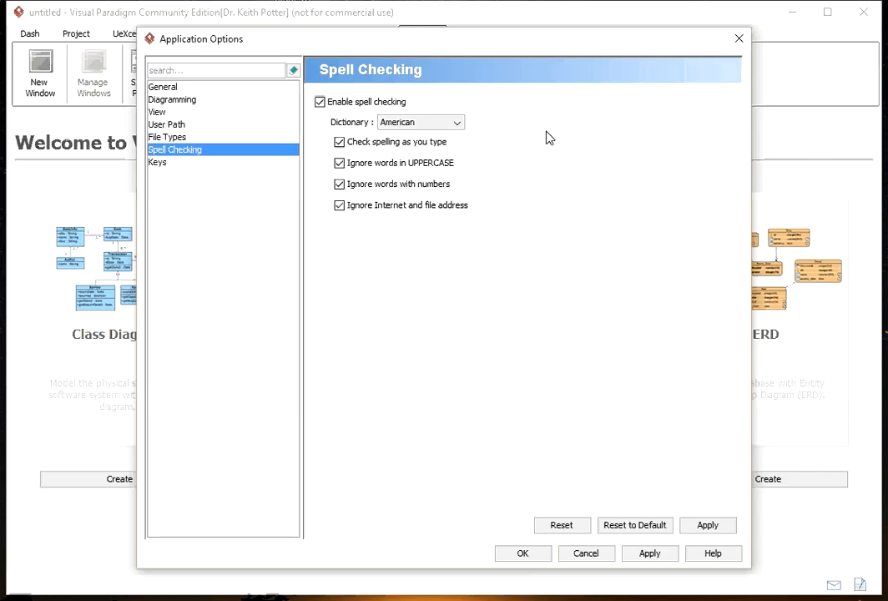
left_click(460, 126)
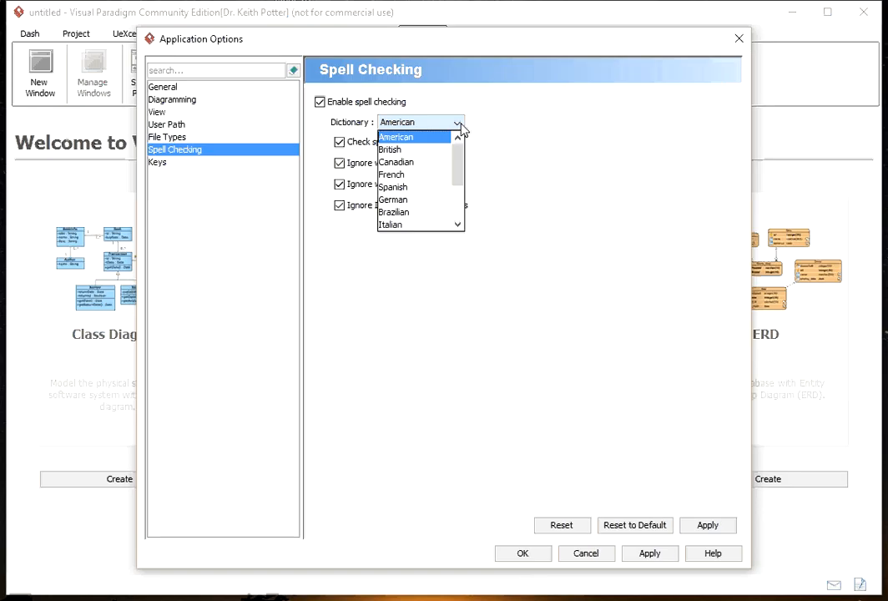
left_click(397, 162)
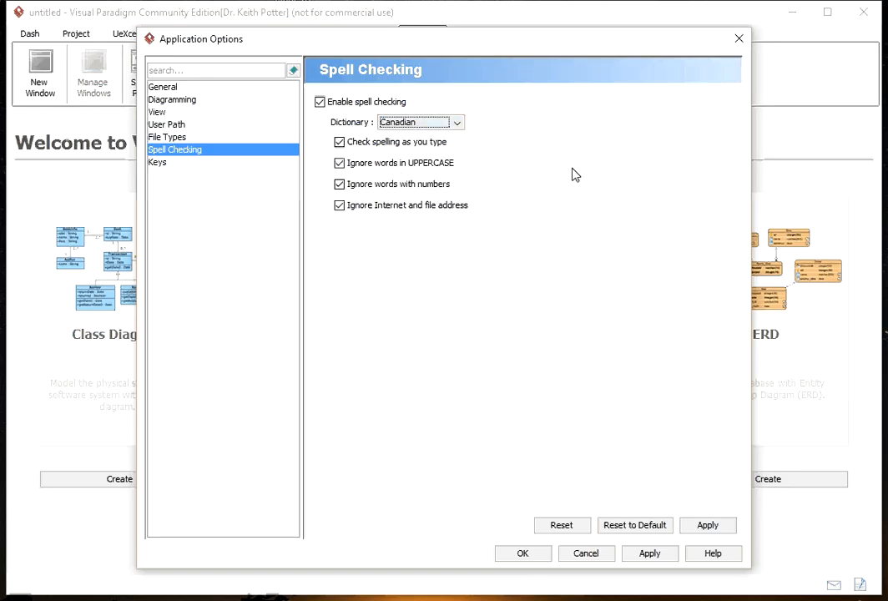
left_click(521, 553)
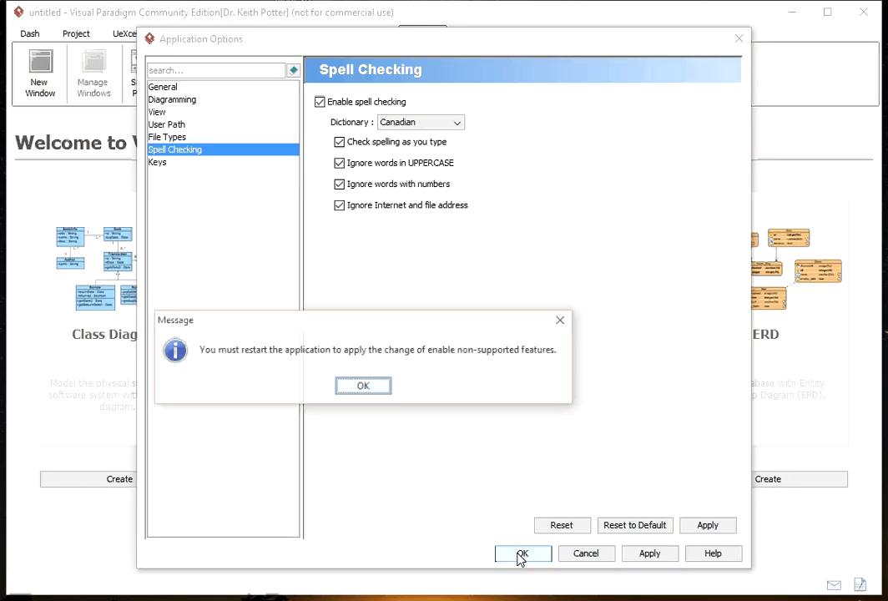
left_click(360, 387)
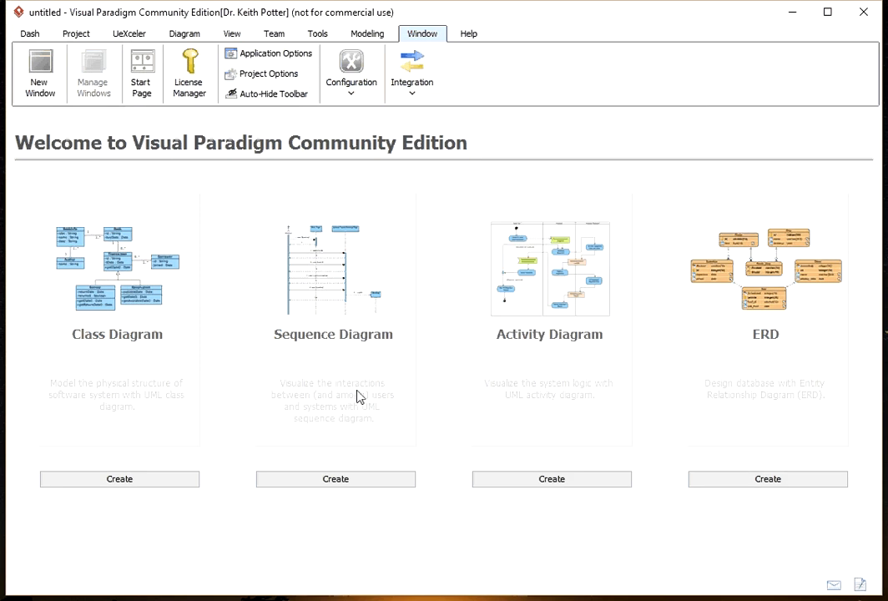